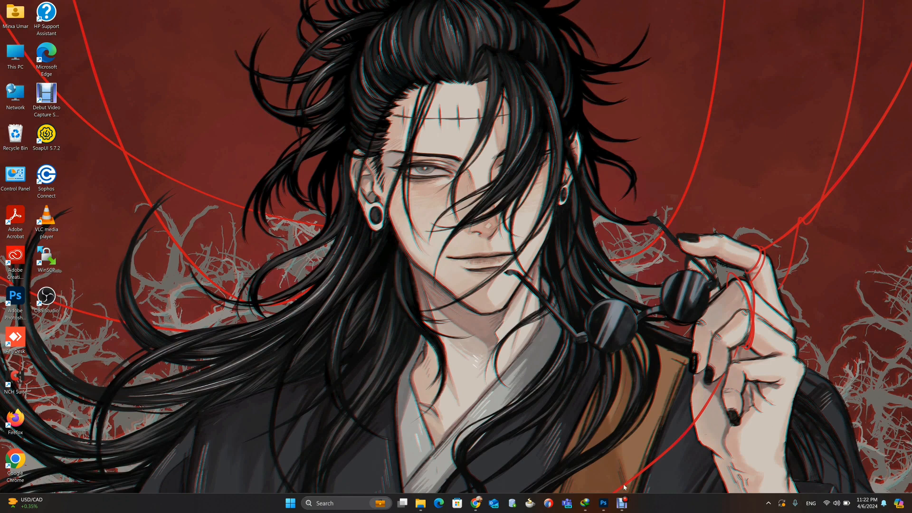
Step: Switch to Photoshop and enlarge the old portrait photo to 300%
left_click(603, 502)
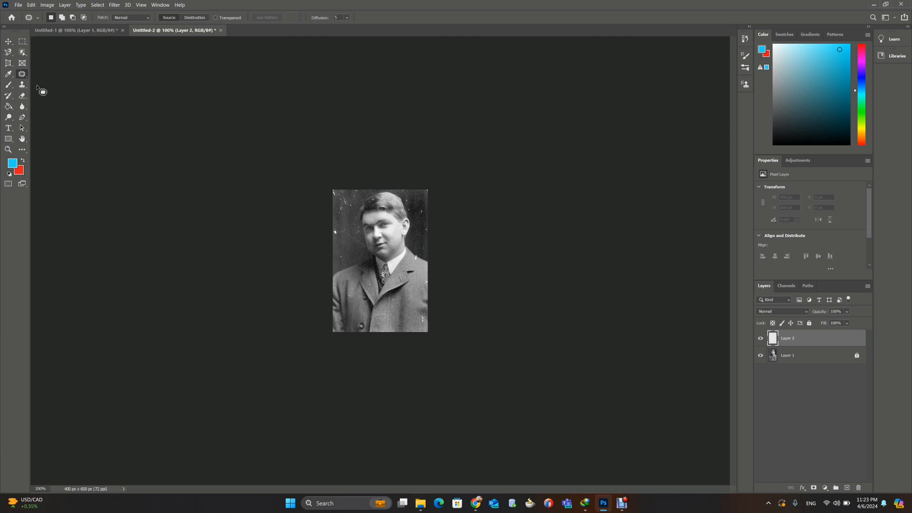
right_click(22, 74)
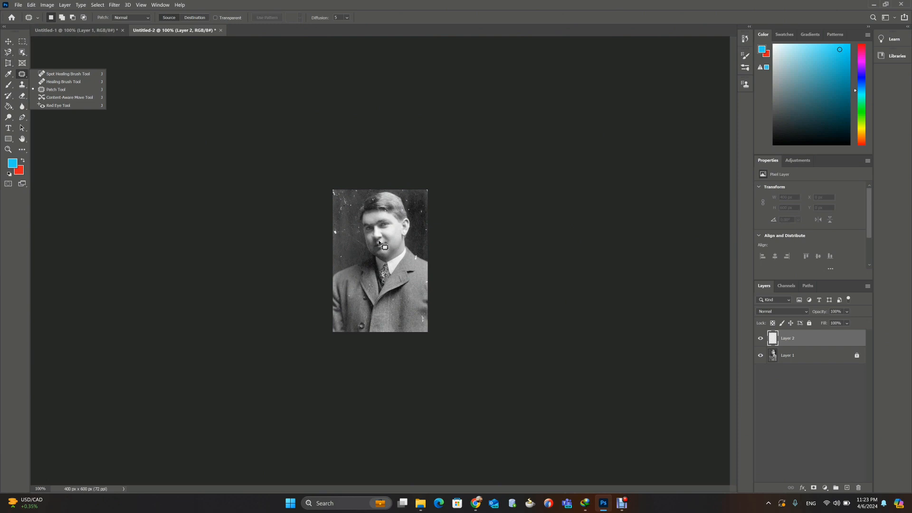
key("ctrl+plus")
key("ctrl+plus")
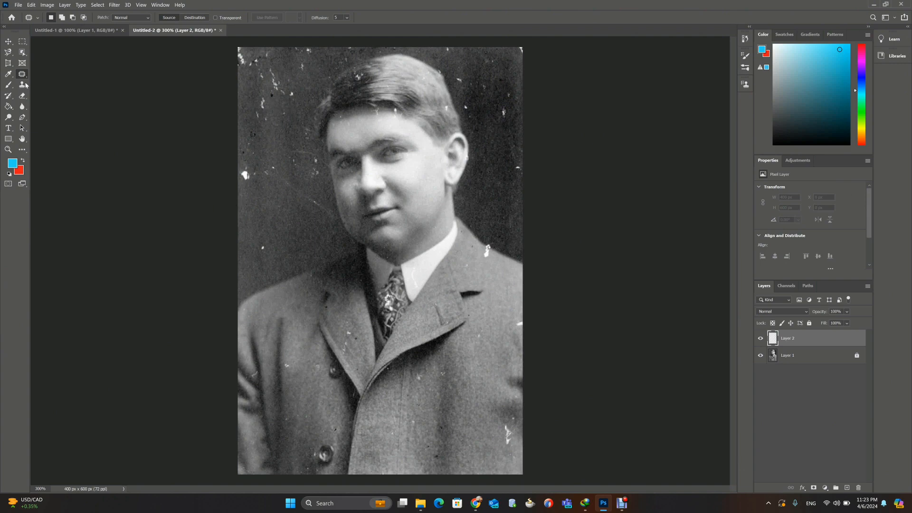
left_click(9, 42)
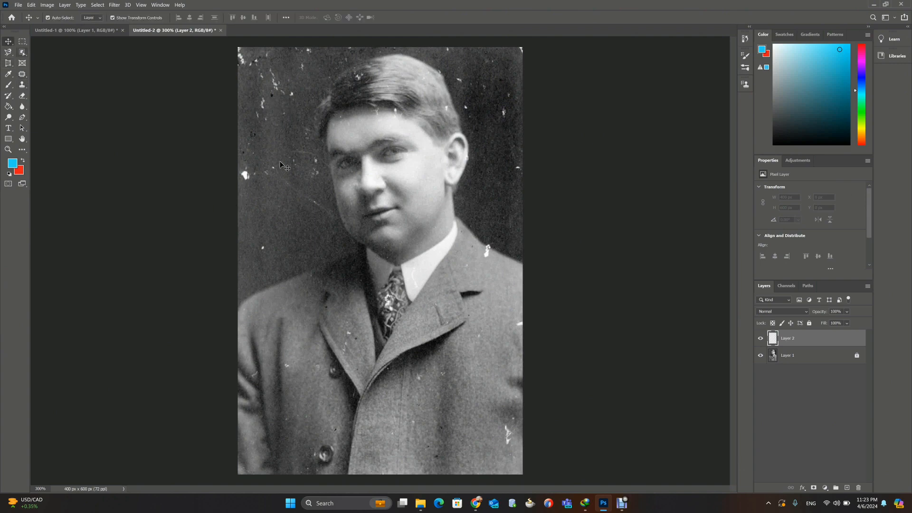
left_click(22, 76)
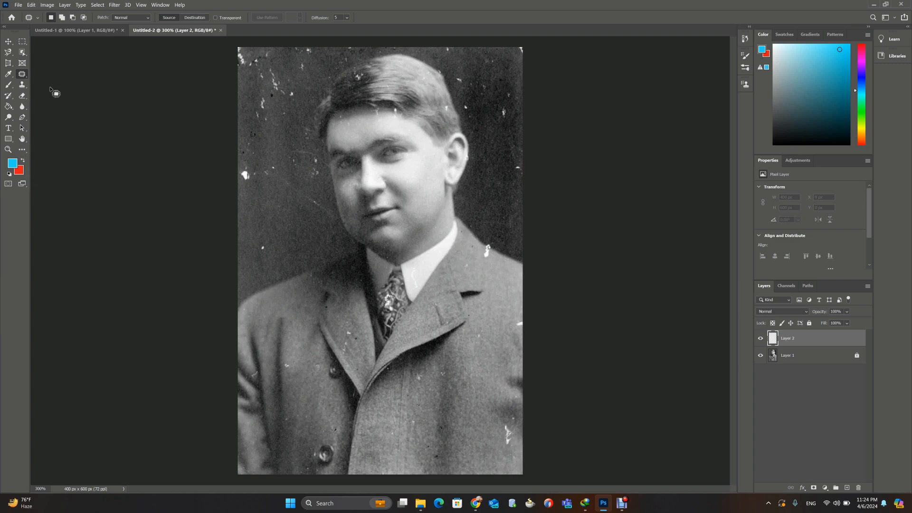
right_click(21, 75)
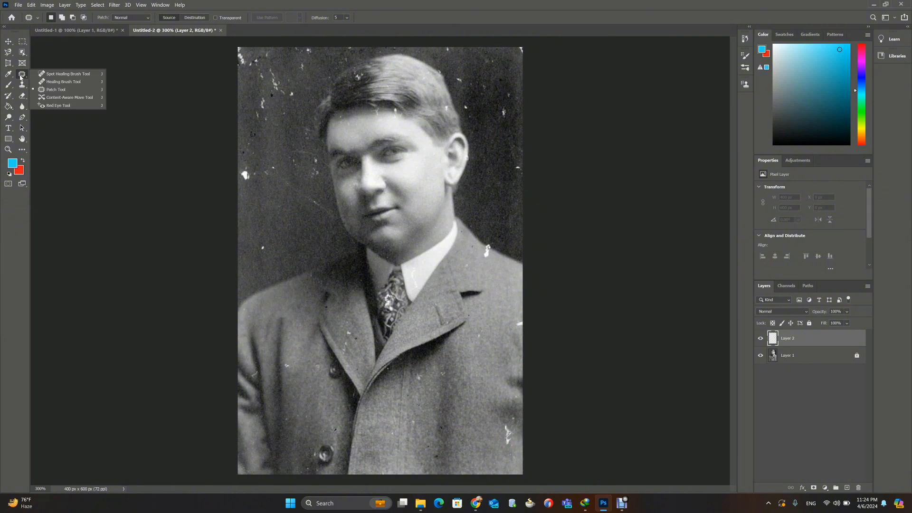
left_click(61, 82)
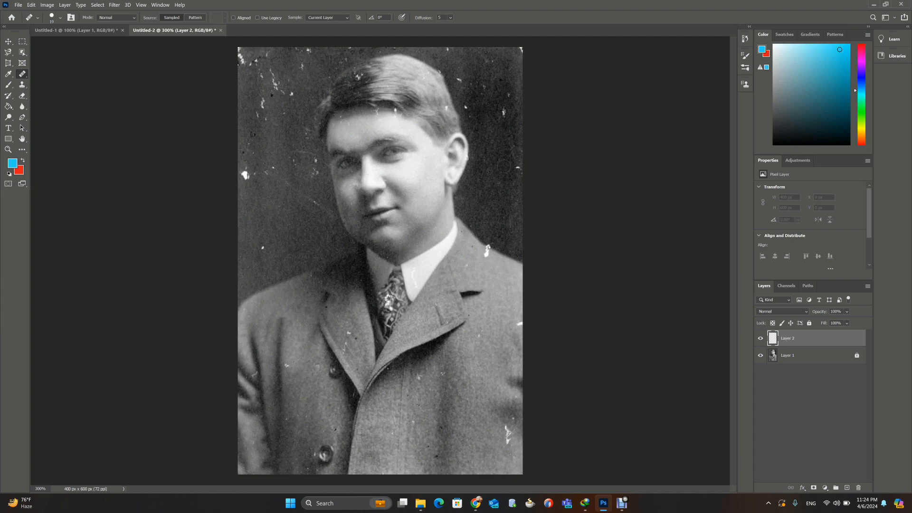
Step: Cover the large white spot in the background beside the man's face using the Clone Stamp with a source behind his ear
left_click(24, 86)
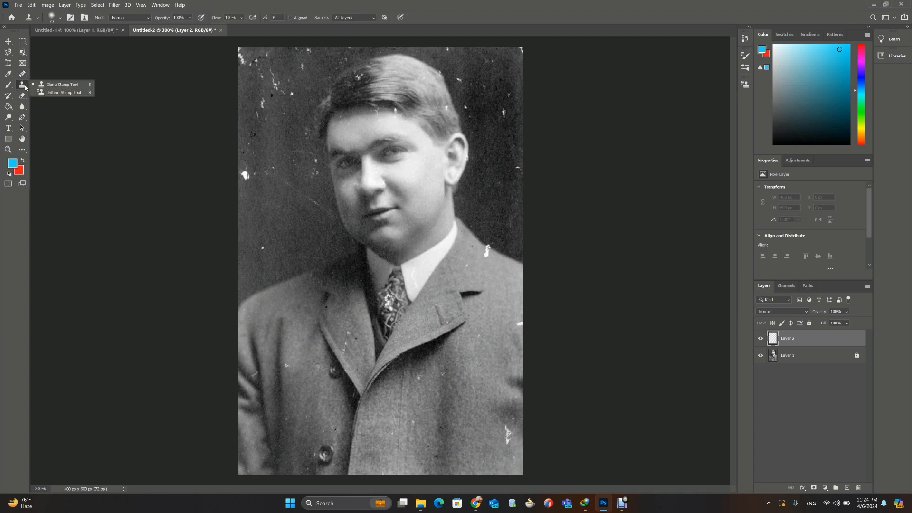
left_click(53, 88)
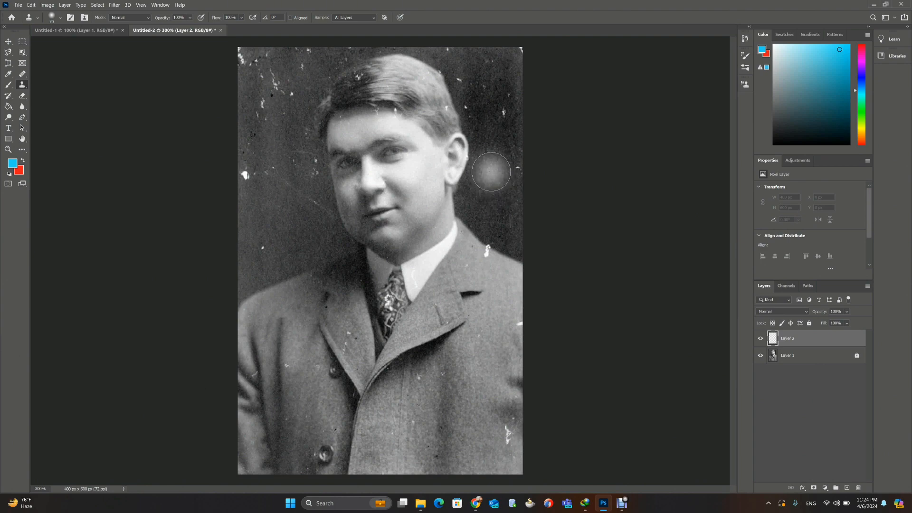
right_click(22, 84)
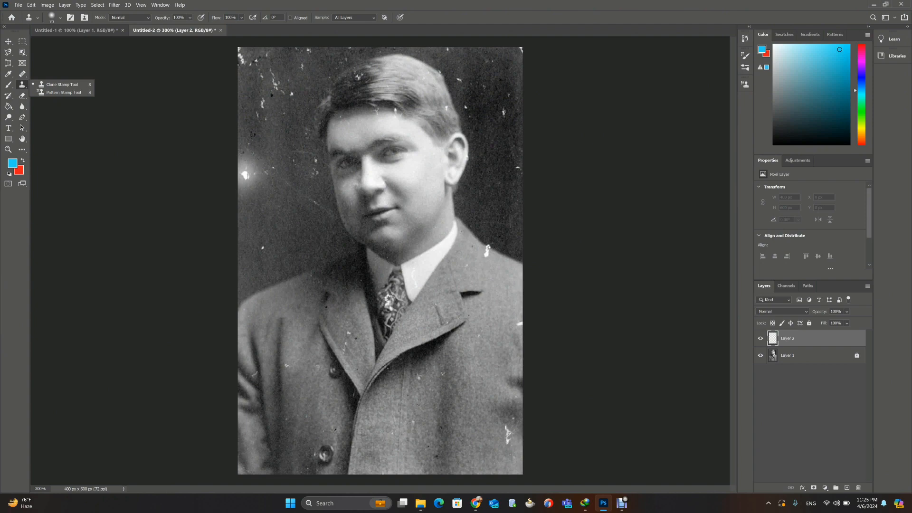
left_click(495, 168, "alt")
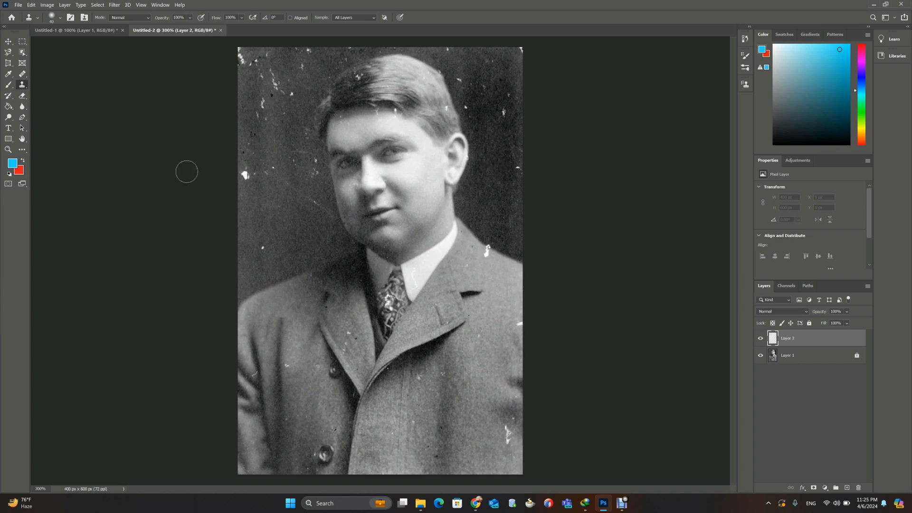
left_click(245, 176)
mouse_move(245, 176)
left_mouse_down()
mouse_move(266, 172)
mouse_move(258, 185)
mouse_move(289, 227)
mouse_move(276, 211)
left_mouse_up()
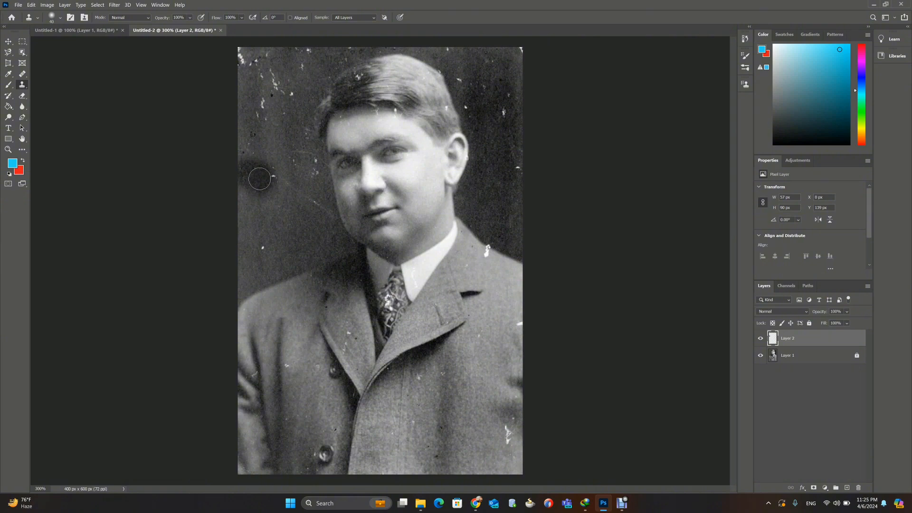
Step: Switch to the Healing Brush and set its sampling to All Layers
right_click(23, 75)
left_click(64, 81)
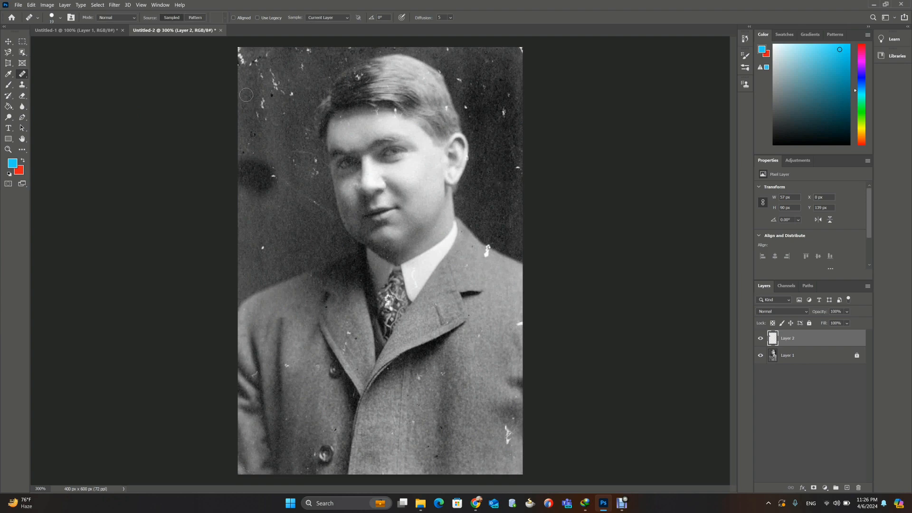
left_click_drag(262, 100, 262, 115)
left_click(340, 18)
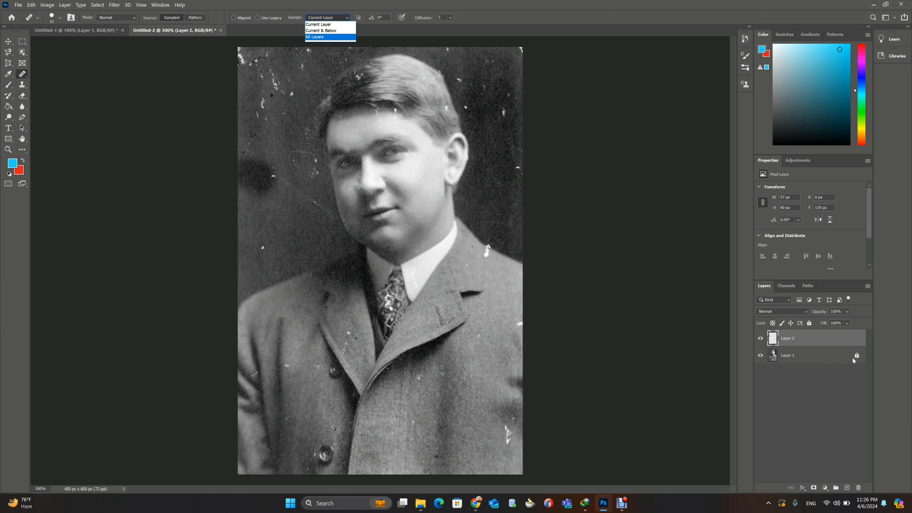
left_click(316, 37)
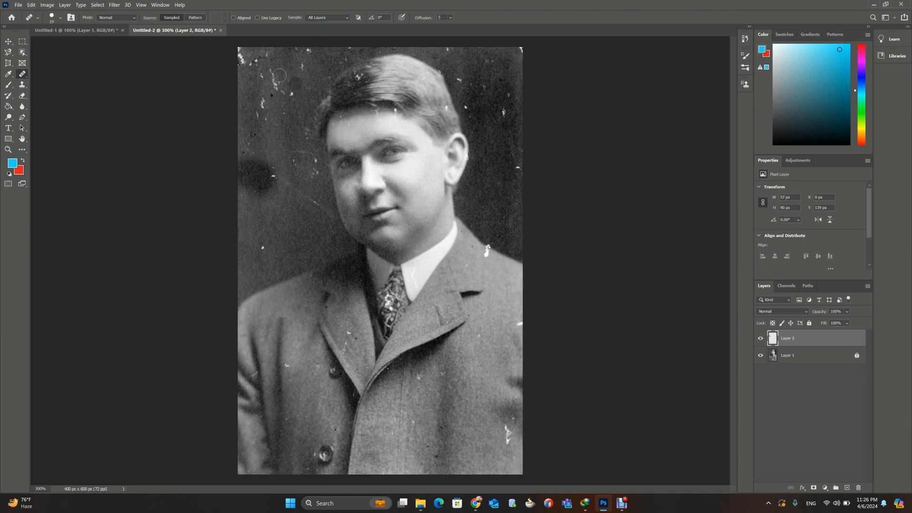
Step: Heal the white scratches in the upper-left background of the photo with the Healing Brush, sampling clean dark background
left_click_drag(271, 71, 290, 93)
left_click(510, 140, "alt")
mouse_move(264, 99)
left_mouse_down()
mouse_move(259, 116)
mouse_move(267, 115)
left_mouse_up()
left_click_drag(254, 65, 264, 78)
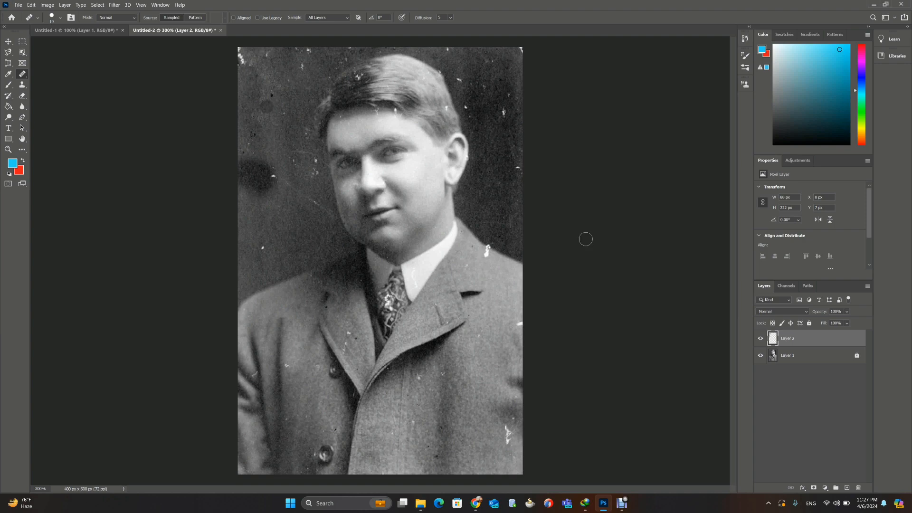
Step: Hide and show Layer 2 twice to compare the retouched photo with the original
left_click(761, 339)
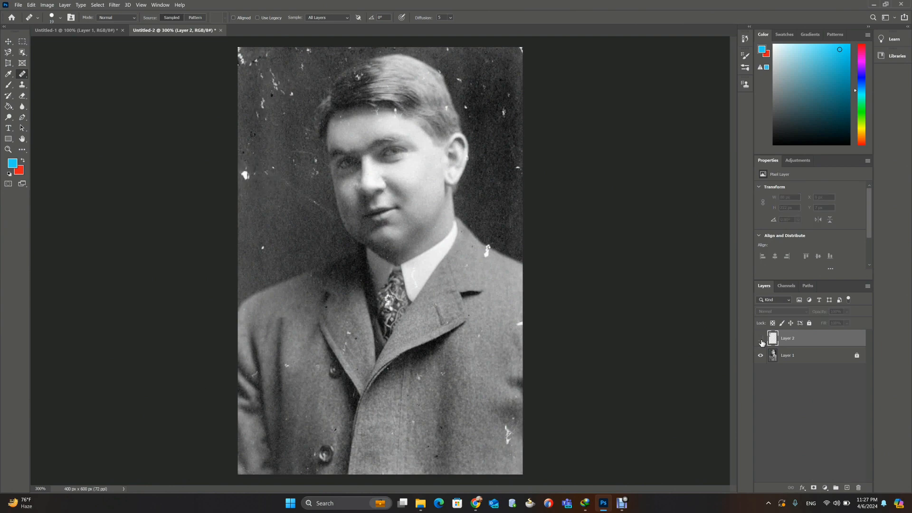
left_click(761, 339)
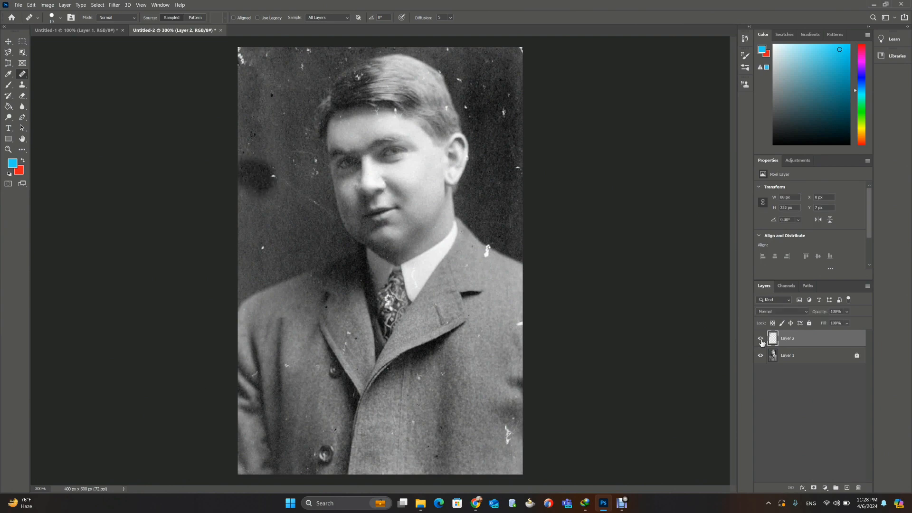
left_click(761, 339)
left_click(761, 339)
Step: Heal the dark cloned blotch and nearby speck in the background beside the man's face with the Healing Brush
mouse_move(270, 173)
left_mouse_down()
mouse_move(262, 202)
mouse_move(255, 160)
mouse_move(251, 194)
mouse_move(267, 168)
mouse_move(256, 199)
mouse_move(268, 169)
mouse_move(257, 198)
mouse_move(256, 165)
mouse_move(243, 162)
mouse_move(244, 189)
mouse_move(269, 204)
left_mouse_up()
left_click(258, 183)
left_click(500, 180, "alt")
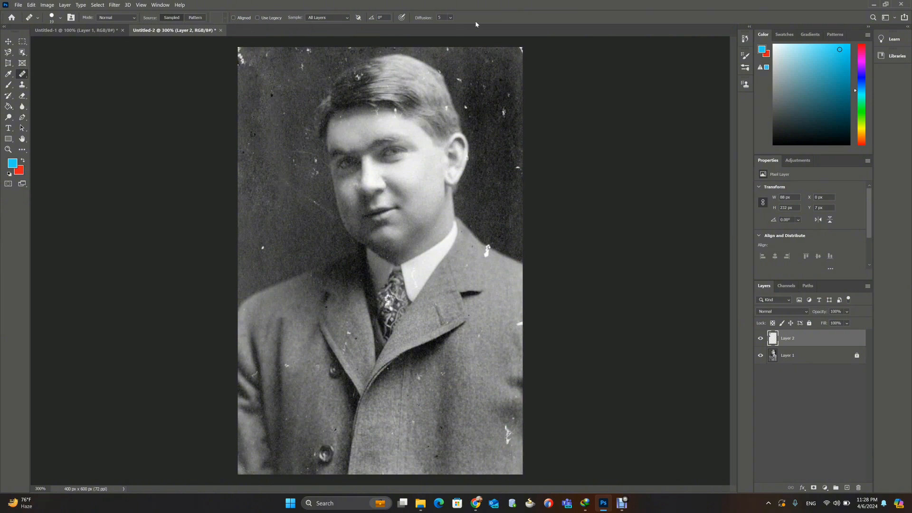
Step: Switch to the Spot Healing Brush and enable sampling of all layers
right_click(24, 76)
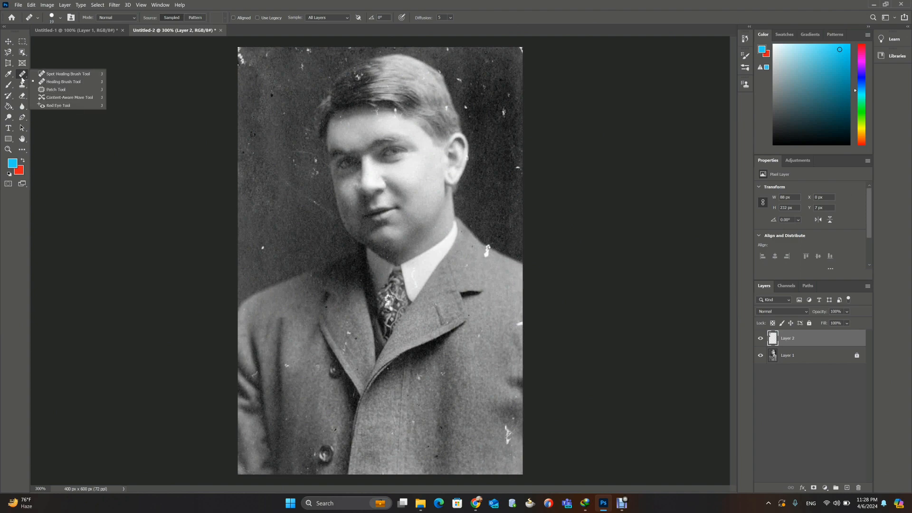
left_click(55, 74)
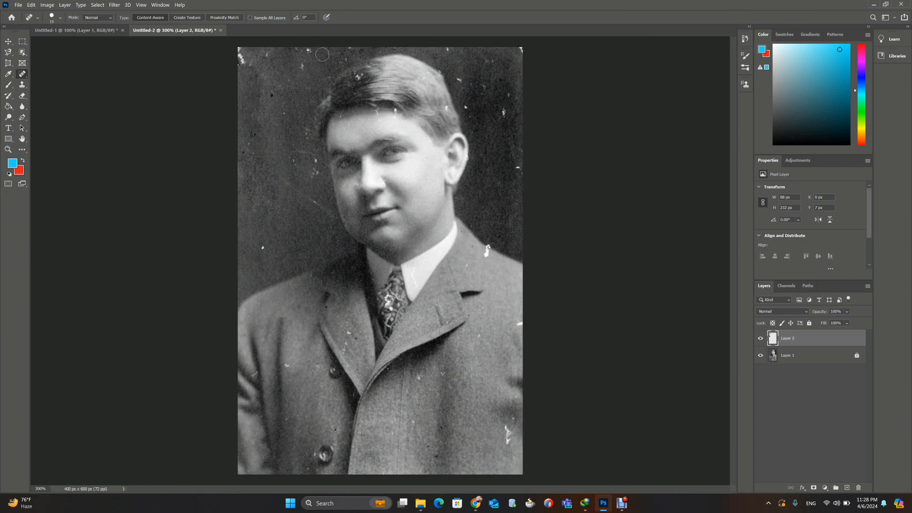
left_click_drag(500, 104, 505, 118)
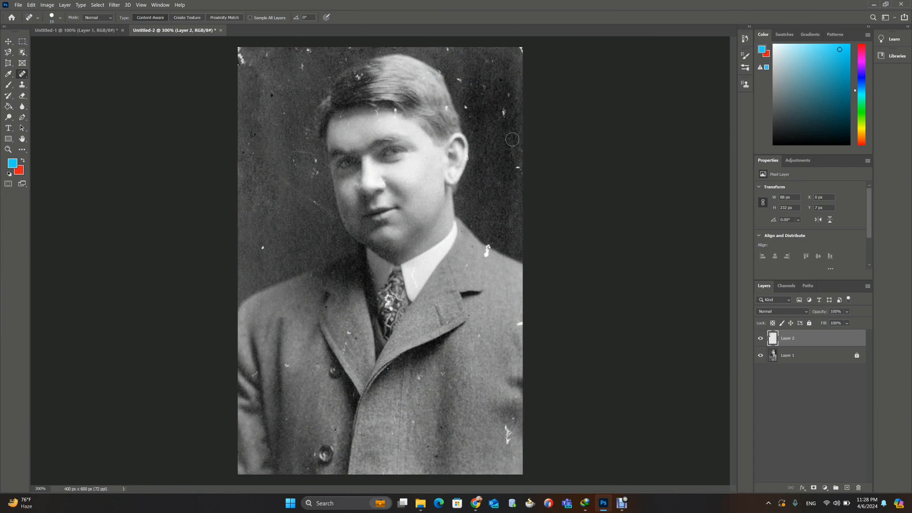
left_click(251, 19)
Step: Remove the white specks on both sides of the background and the coat, and the long scratch beside the face, with the Spot Healing Brush
mouse_move(503, 107)
left_mouse_down()
mouse_move(501, 121)
mouse_move(468, 114)
left_mouse_up()
left_click(517, 168)
left_click_drag(504, 89, 512, 95)
left_click(457, 78)
left_click_drag(262, 242, 261, 249)
left_click_drag(287, 366, 286, 366)
mouse_move(284, 159)
left_mouse_down()
mouse_move(305, 166)
mouse_move(312, 201)
mouse_move(330, 216)
left_mouse_up()
right_click(23, 74)
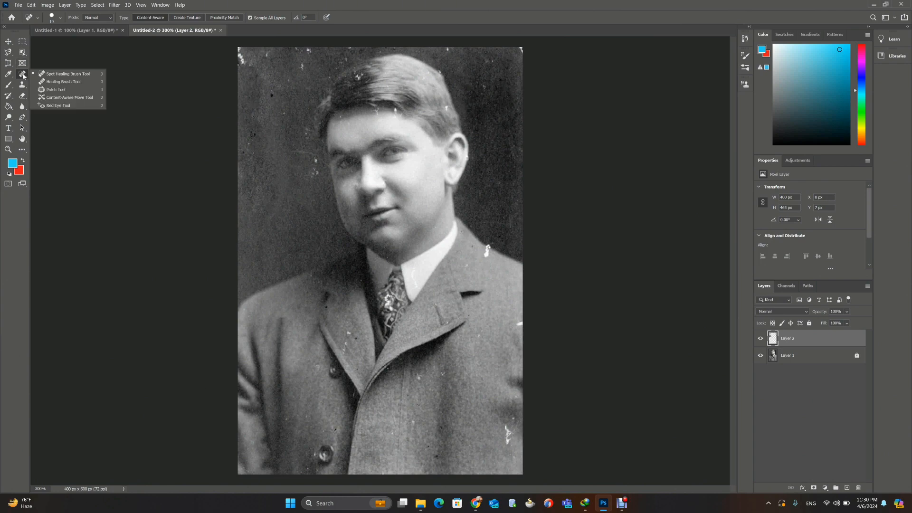
left_click(54, 95)
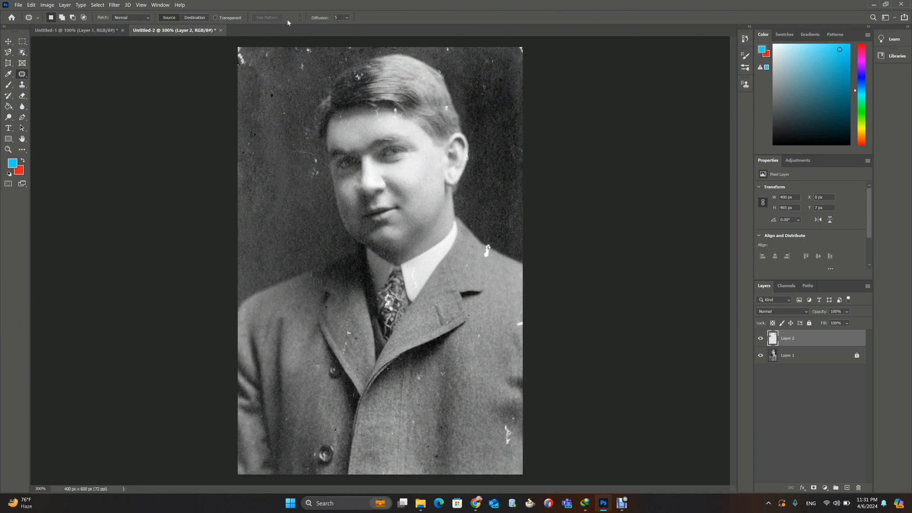
left_click(803, 361)
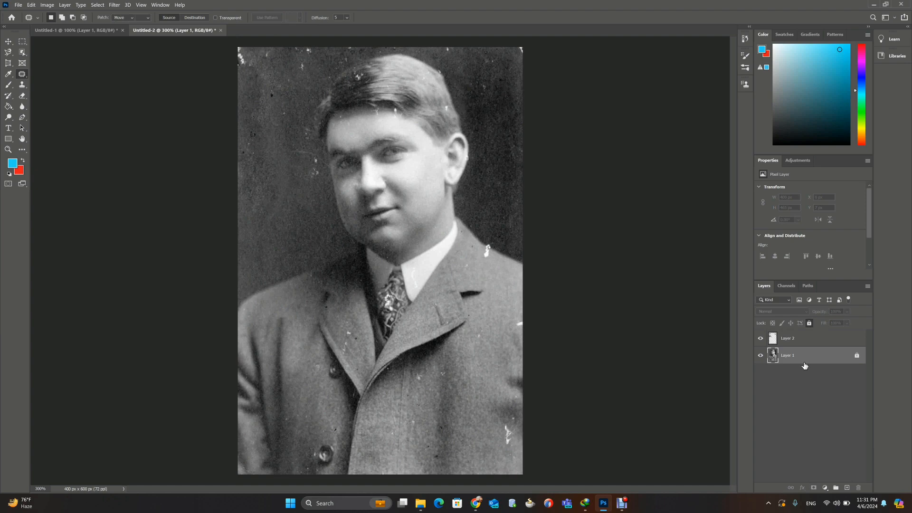
key("shift+j")
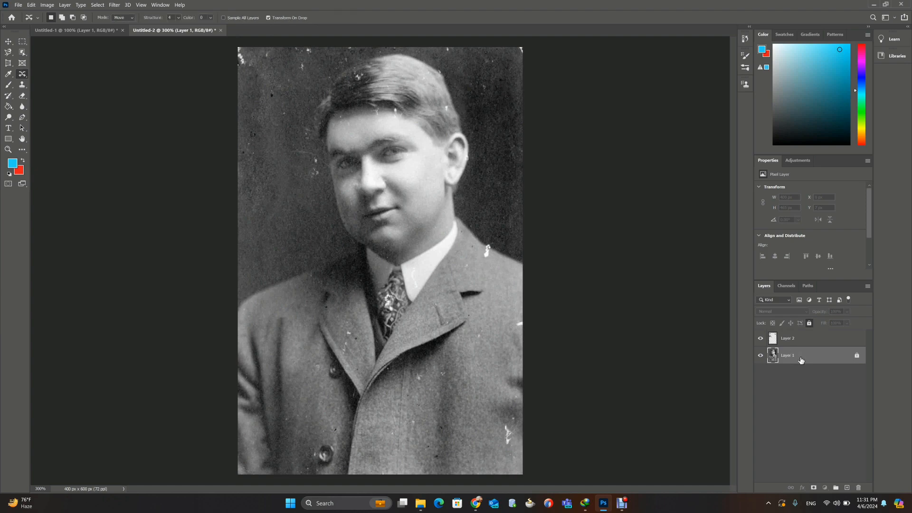
Step: Duplicate Layer 1, merge the copy with Layer 2, and compare the merged layer with the original
left_click(798, 340)
left_click(801, 357)
key("ctrl+j")
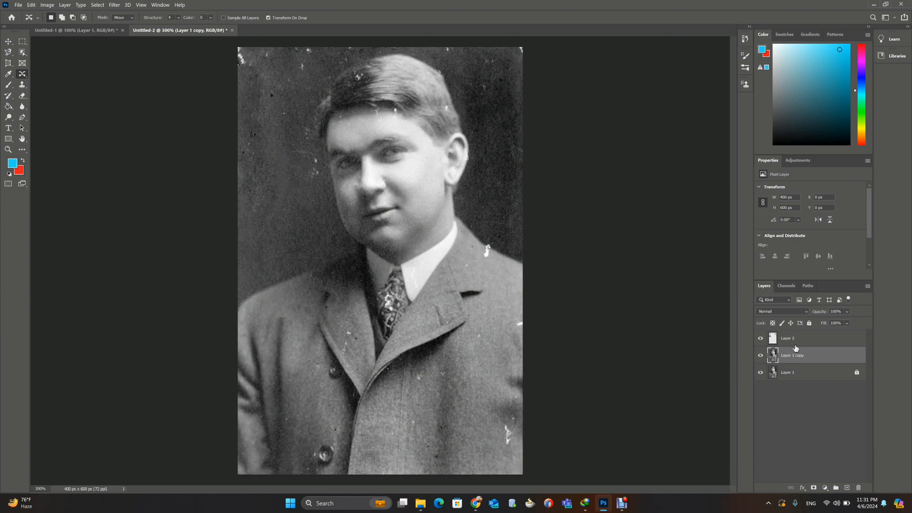
left_click(795, 340)
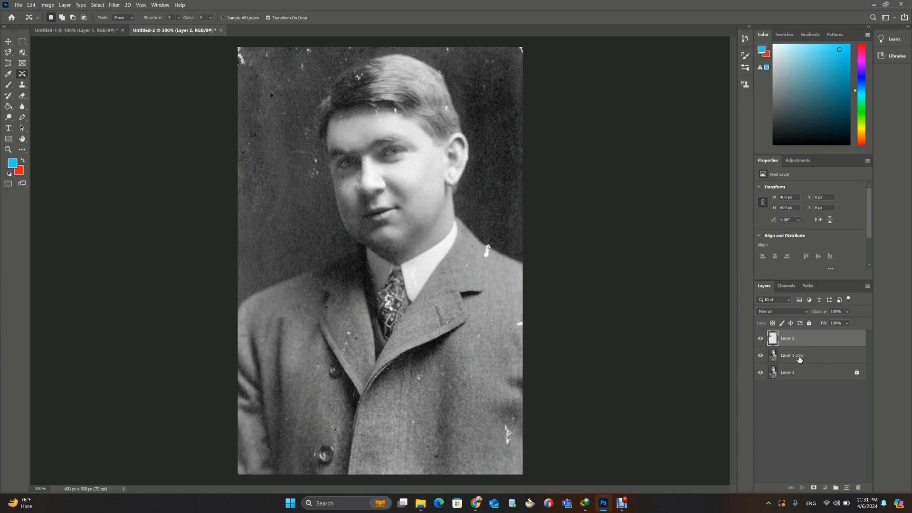
left_click(797, 356, "ctrl")
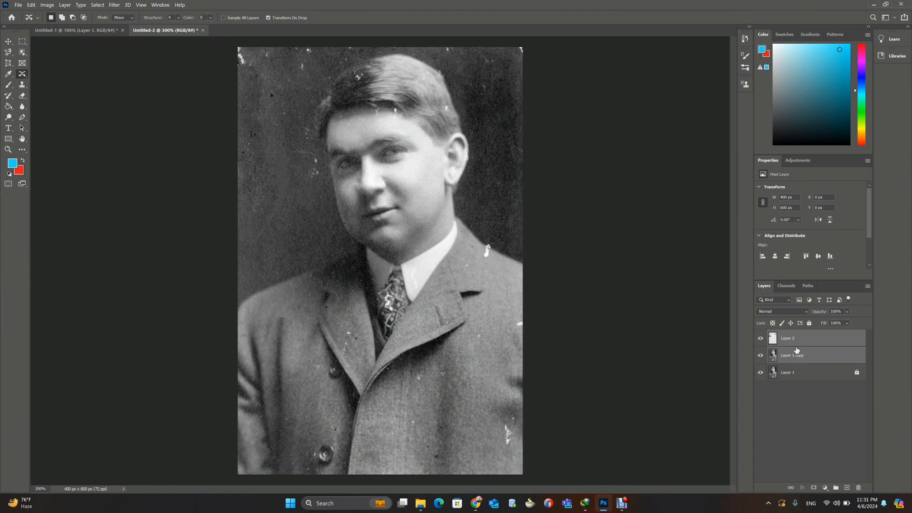
key("ctrl+e")
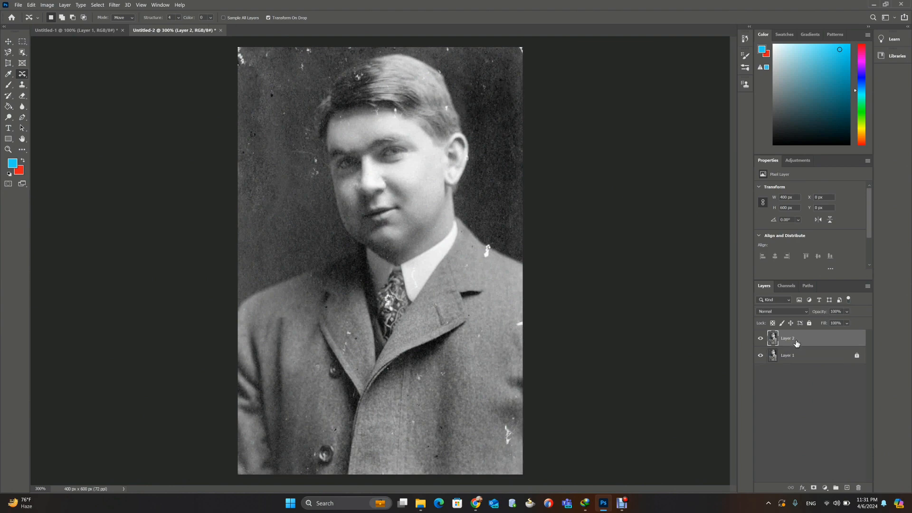
left_click(760, 339)
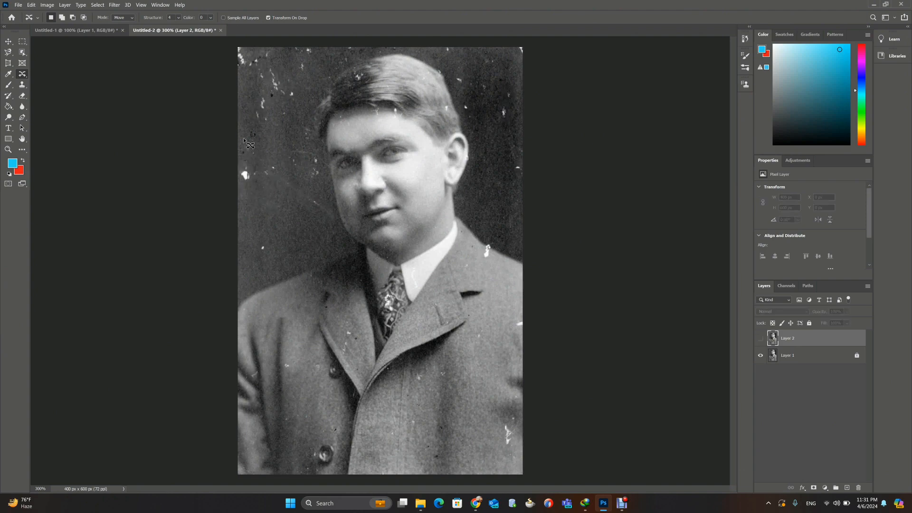
left_click(760, 339)
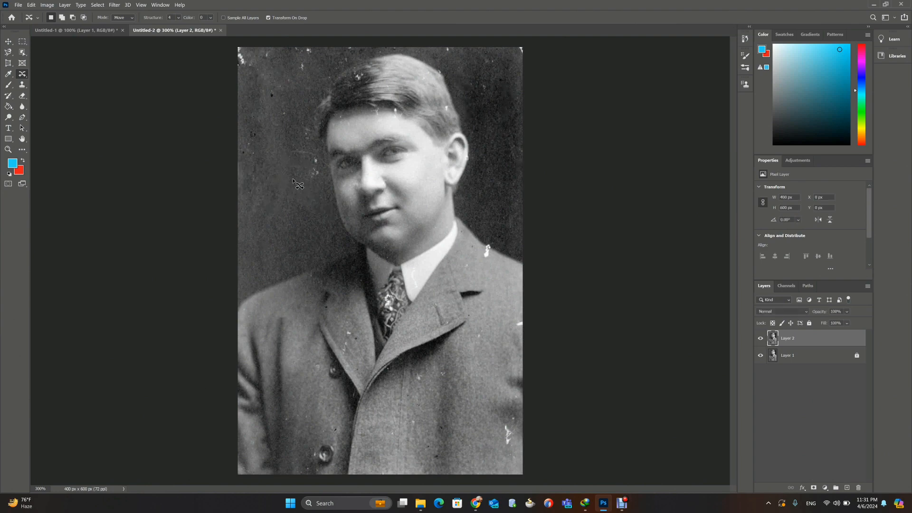
Step: Patch the damaged upper-left corner of the photo with clean background from lower down using the Patch Tool
right_click(25, 74)
left_click(48, 88)
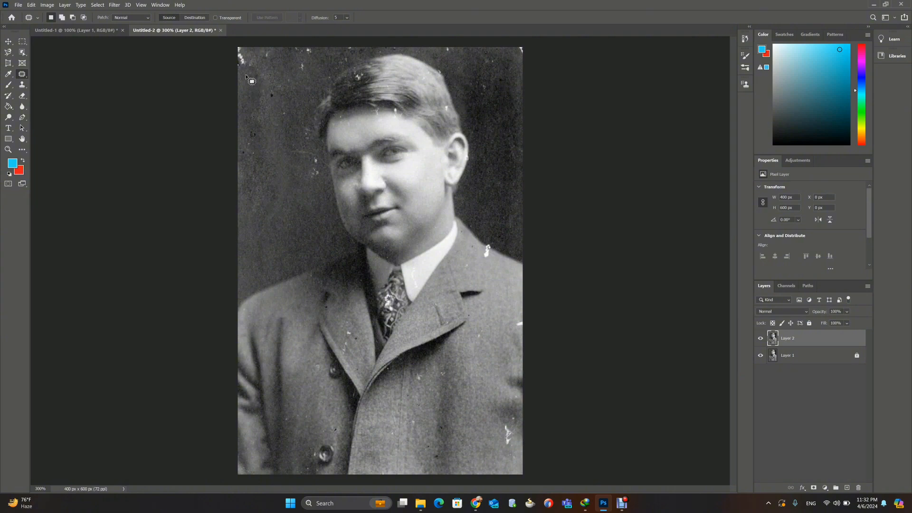
mouse_move(246, 74)
left_mouse_down()
mouse_move(230, 51)
mouse_move(242, 38)
mouse_move(275, 58)
mouse_move(246, 74)
mouse_move(253, 64)
mouse_move(269, 192)
left_mouse_up()
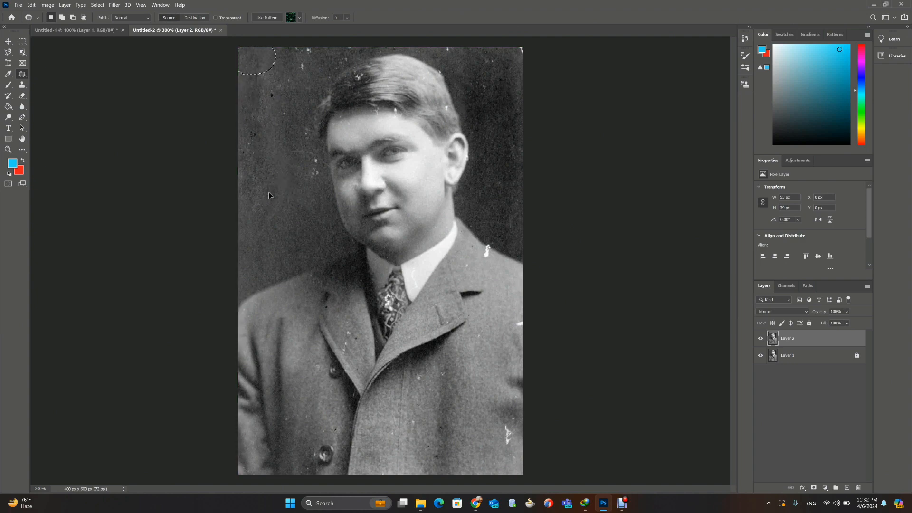
Step: Patch the scratches beside the face, the damaged upper-right corner and the specks along the top edge with clean background
key("ctrl+d")
mouse_move(307, 71)
left_mouse_down()
mouse_move(288, 68)
mouse_move(292, 44)
mouse_move(315, 48)
mouse_move(312, 80)
mouse_move(302, 82)
mouse_move(299, 64)
mouse_move(271, 193)
mouse_move(304, 127)
mouse_move(316, 132)
mouse_move(329, 163)
mouse_move(312, 190)
left_mouse_up()
left_click_drag(299, 158, 283, 191)
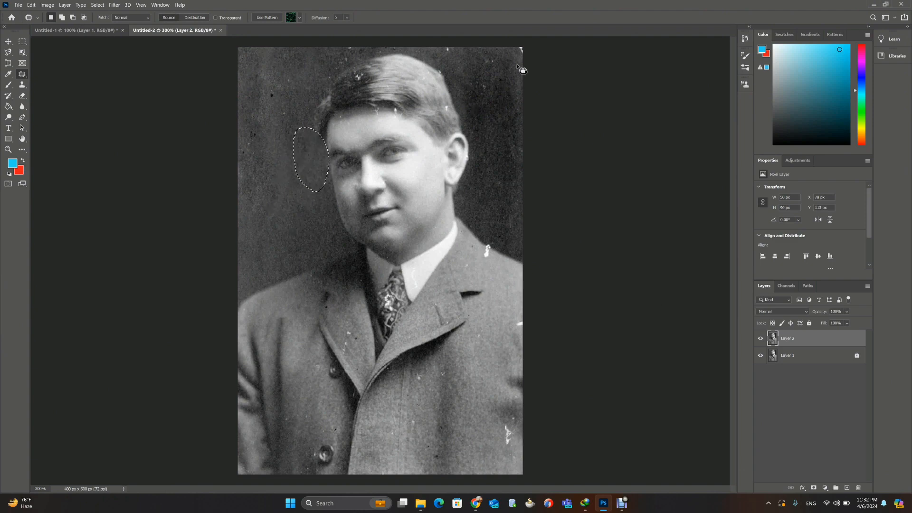
mouse_move(519, 68)
left_mouse_down()
mouse_move(519, 38)
mouse_move(537, 48)
mouse_move(519, 69)
left_mouse_up()
mouse_move(457, 66)
left_mouse_down()
mouse_move(429, 52)
mouse_move(459, 44)
mouse_move(469, 49)
mouse_move(456, 65)
mouse_move(450, 60)
mouse_move(476, 78)
left_mouse_up()
left_click(351, 39)
mouse_move(351, 40)
left_mouse_down()
mouse_move(359, 58)
mouse_move(338, 66)
mouse_move(354, 46)
left_mouse_up()
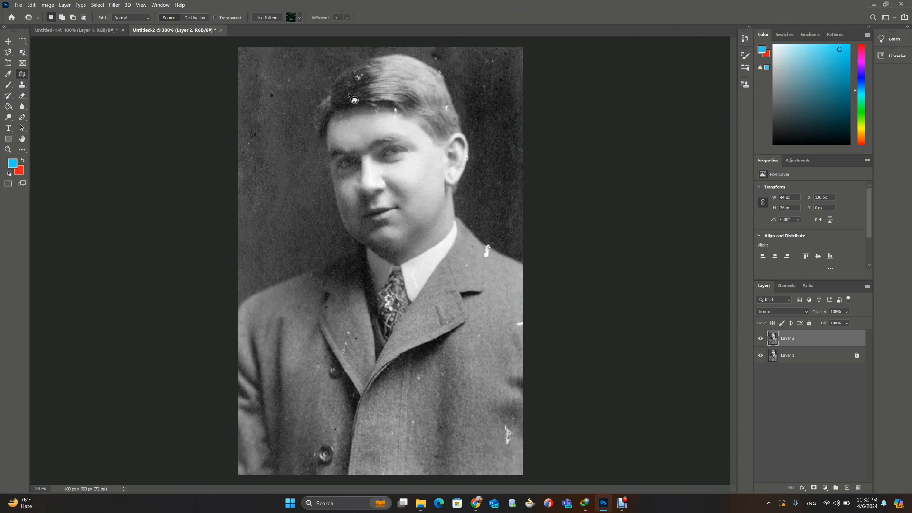
Step: Patch the white marks in the hair and along the hairline and forehead with clean texture from nearby
left_click(359, 87)
mouse_move(357, 85)
left_mouse_down()
mouse_move(351, 71)
mouse_move(363, 75)
mouse_move(358, 88)
left_mouse_up()
left_click(383, 119)
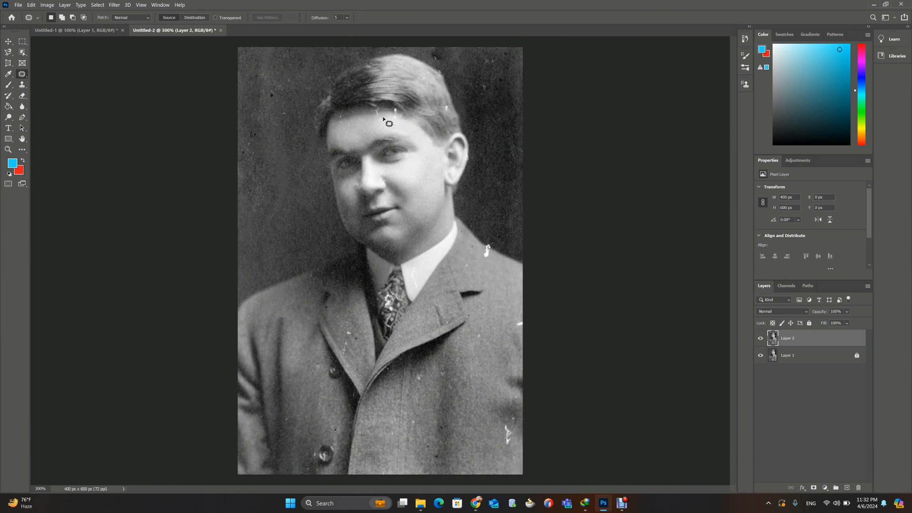
mouse_move(373, 107)
left_mouse_down()
mouse_move(375, 126)
mouse_move(344, 111)
mouse_move(346, 130)
left_mouse_up()
left_click(341, 121)
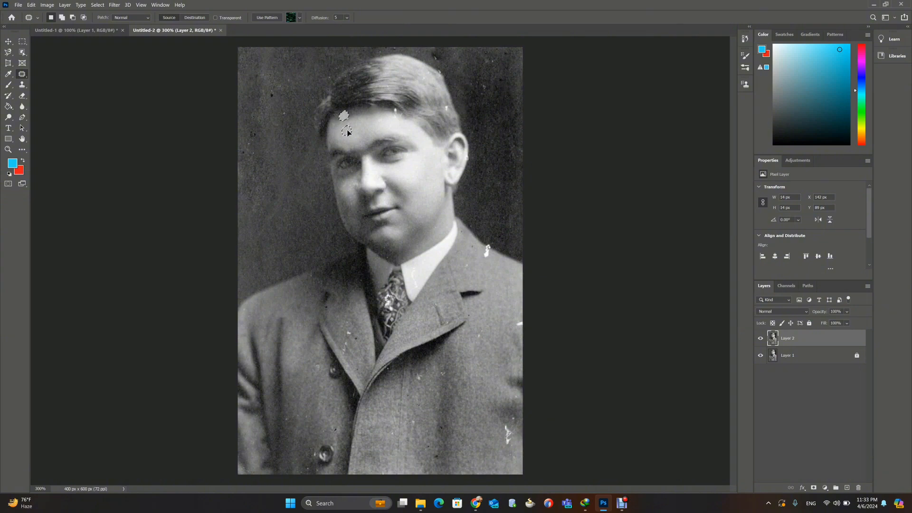
left_click_drag(346, 129, 347, 130)
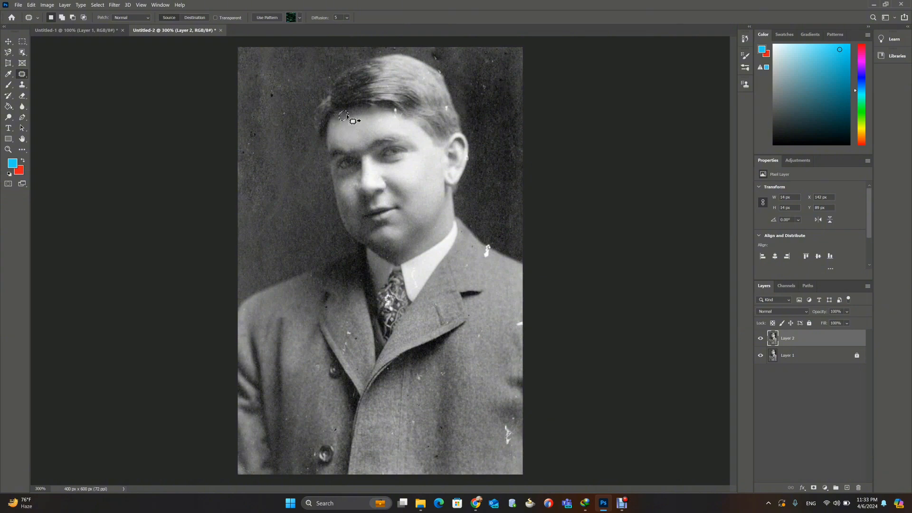
left_click(395, 114)
mouse_move(396, 114)
left_mouse_down()
mouse_move(400, 106)
mouse_move(388, 122)
left_mouse_up()
left_click(451, 114)
mouse_move(443, 106)
left_mouse_down()
mouse_move(449, 112)
mouse_move(435, 109)
left_mouse_up()
Step: Patch the specked background areas on both sides of the head with cleaner background, clearing the selection after each patch
mouse_move(444, 72)
left_mouse_down()
mouse_move(429, 53)
mouse_move(455, 60)
mouse_move(457, 79)
mouse_move(435, 68)
mouse_move(469, 107)
left_mouse_up()
key("ctrl+d")
mouse_move(288, 114)
left_mouse_down()
mouse_move(264, 83)
mouse_move(297, 101)
mouse_move(280, 135)
left_mouse_up()
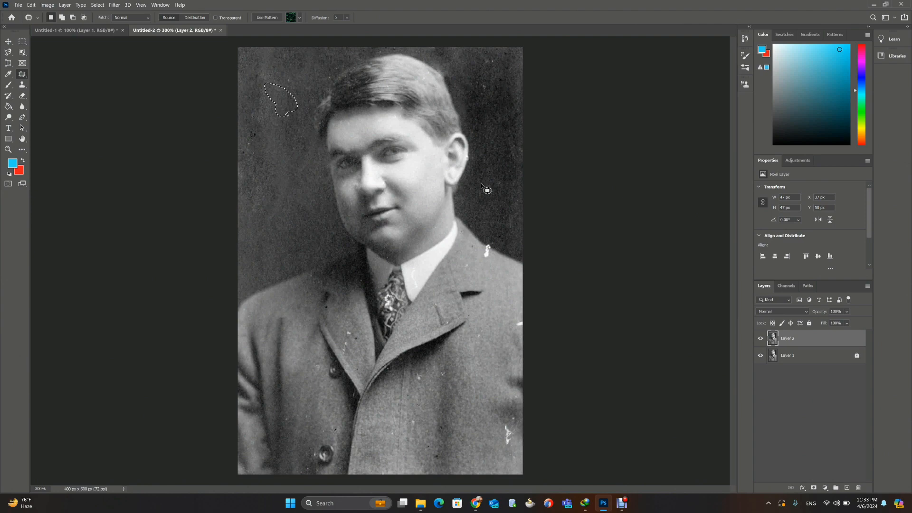
key("ctrl+d")
Step: Try to patch the white mark on the coat's shoulder edge below the ear, and undo the patch
mouse_move(490, 263)
left_mouse_down()
mouse_move(477, 239)
mouse_move(496, 248)
mouse_move(492, 263)
mouse_move(488, 219)
mouse_move(491, 234)
left_mouse_up()
left_click(501, 270)
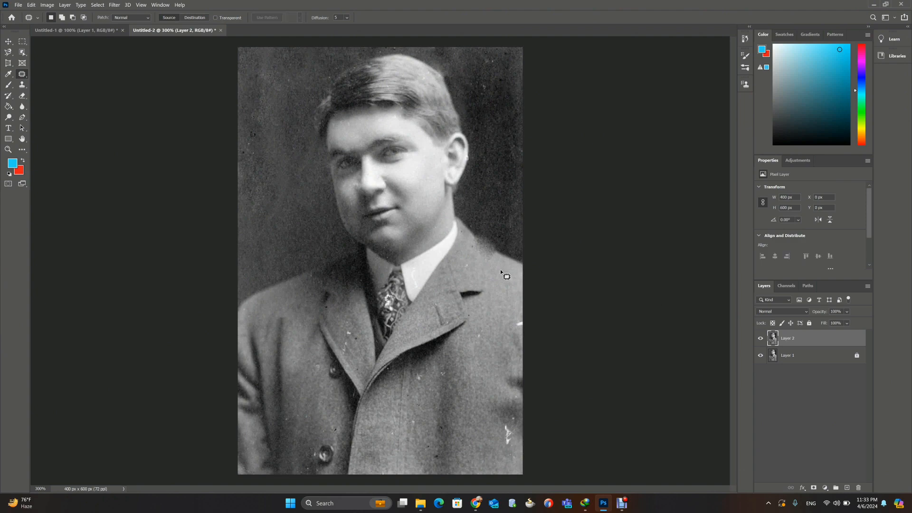
scroll(506, 276, "up", 2)
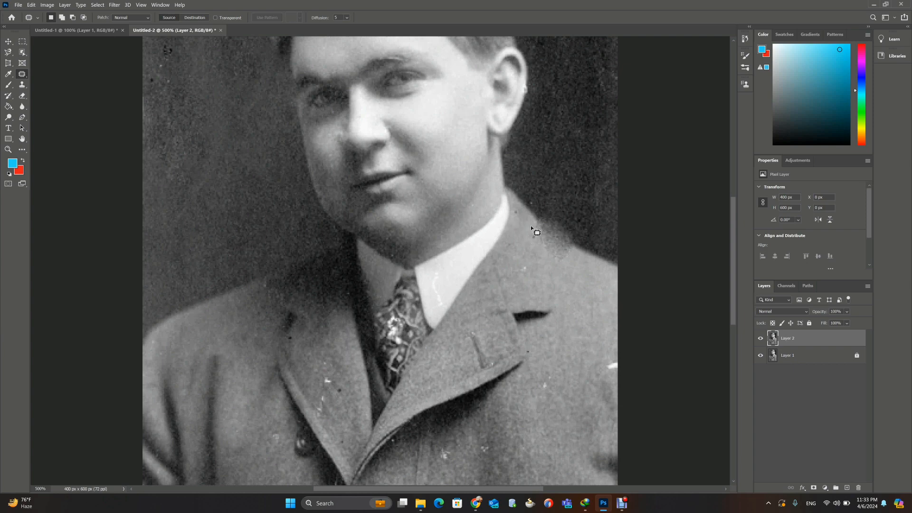
left_click_drag(535, 229, 536, 230)
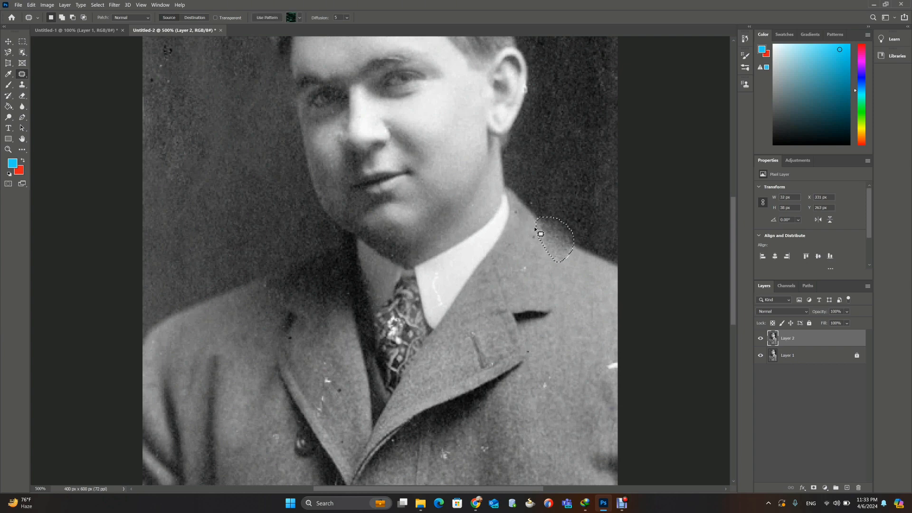
key("ctrl+z")
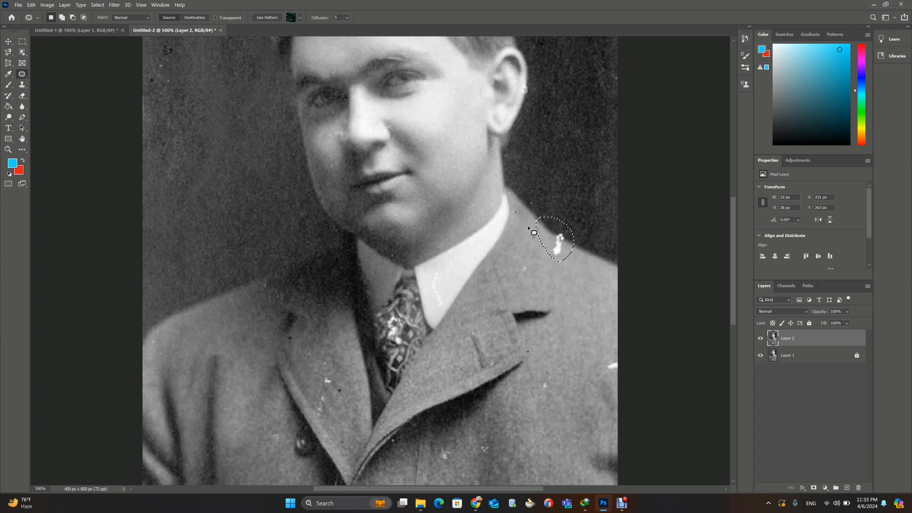
Step: Try to cover the white shoulder mark with the Healing Brush using nearby coat texture, and undo it
right_click(23, 75)
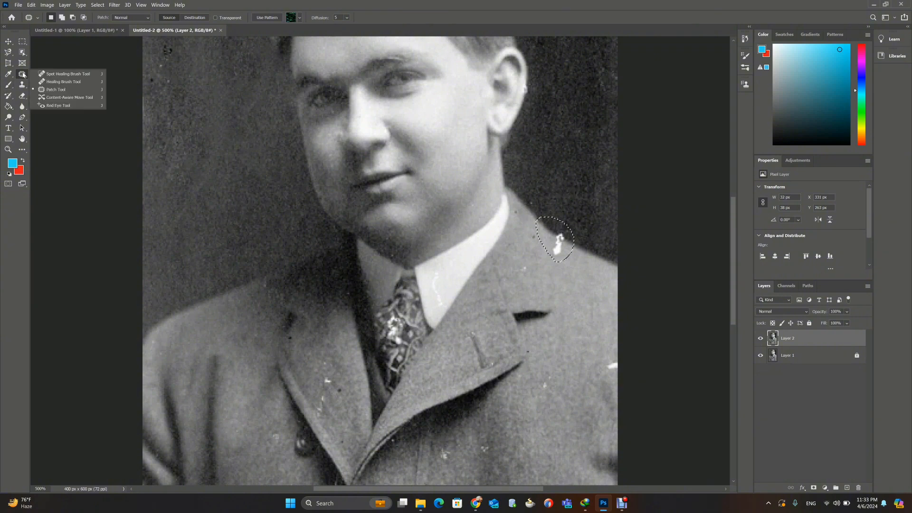
left_click(64, 82)
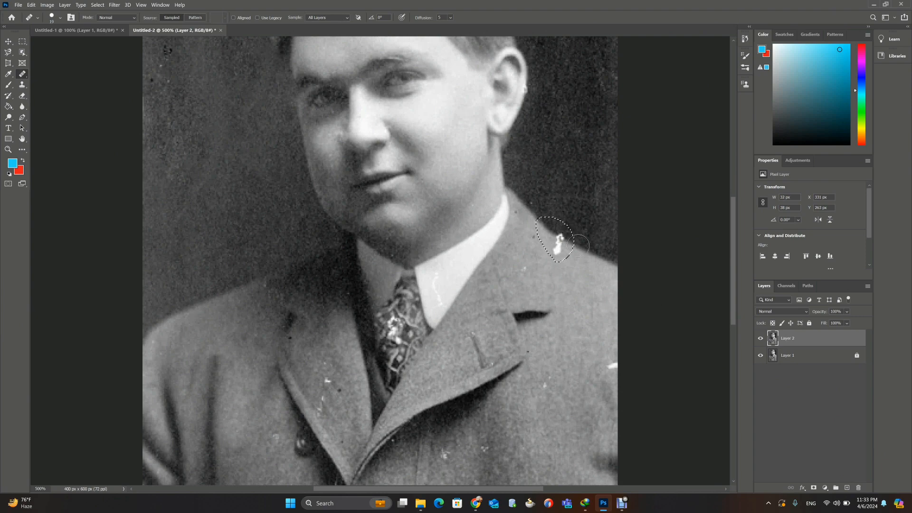
left_click(580, 261, "alt")
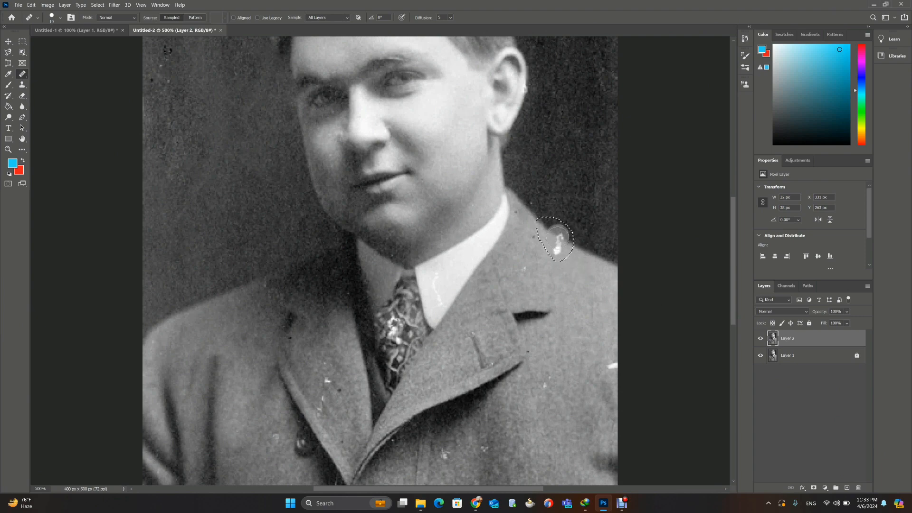
left_click_drag(558, 236, 559, 244)
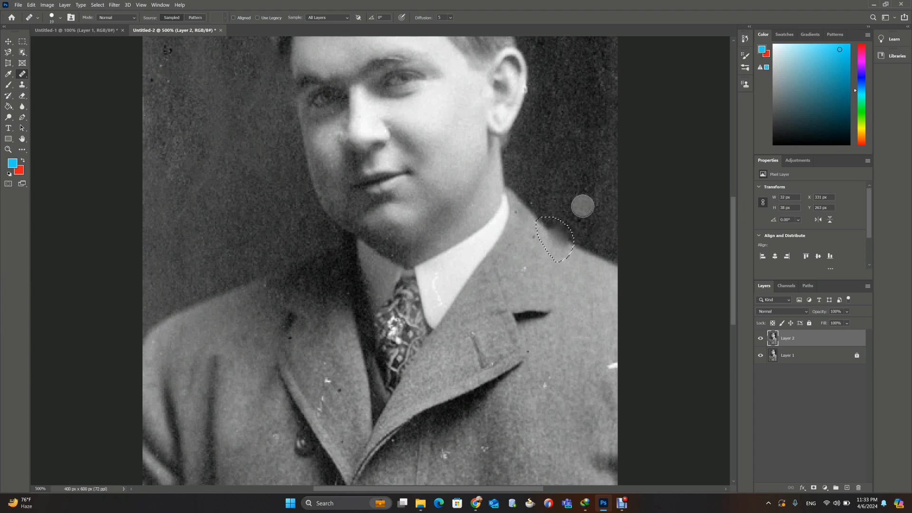
key("ctrl+z")
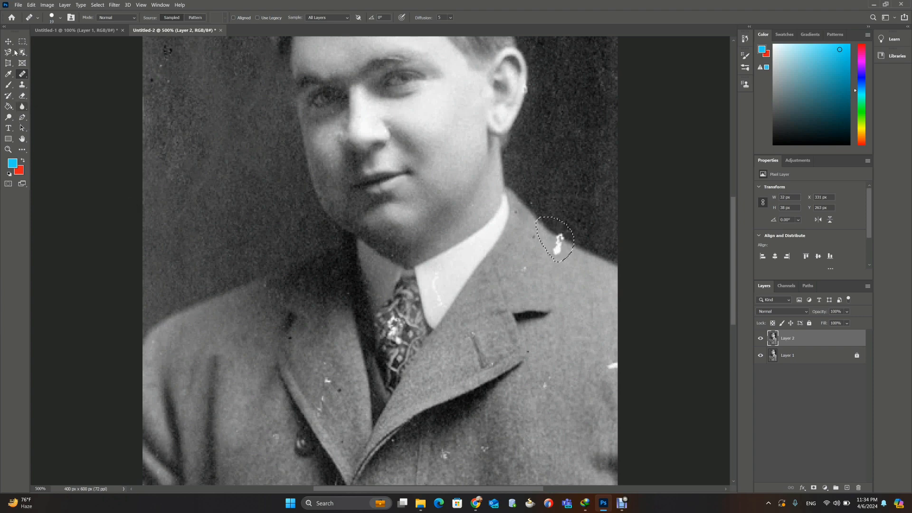
Step: Clear the selection and remove the white mark on the shoulder edge with the Spot Healing Brush
right_click(25, 74)
left_click(52, 75)
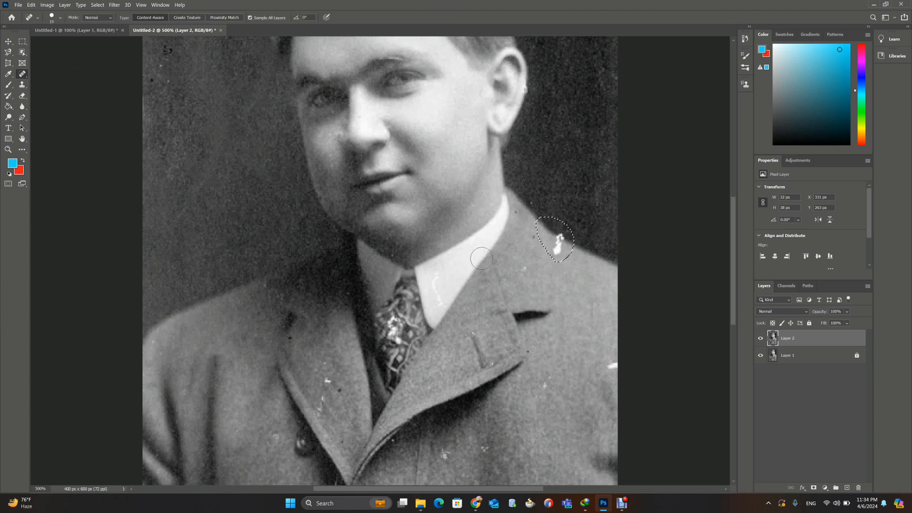
key("ctrl+d")
left_click_drag(556, 249, 556, 238)
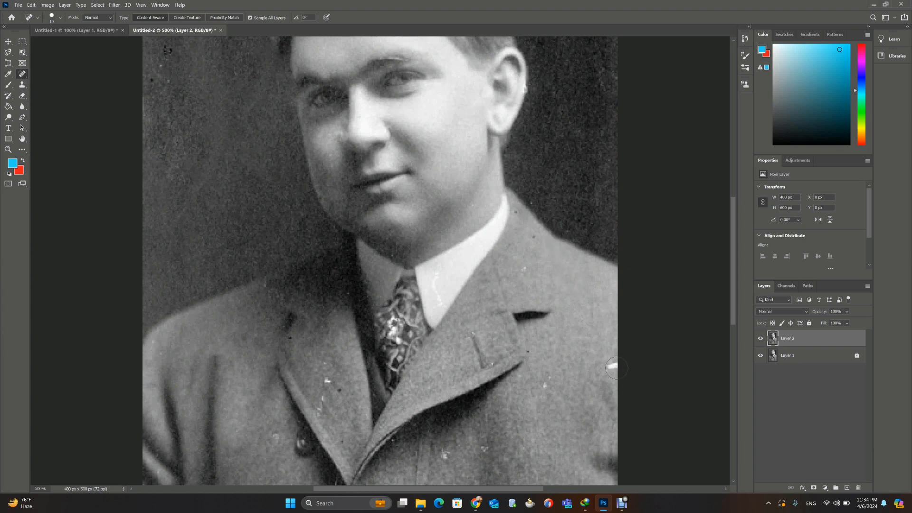
Step: Remove the white streak at the coat's outer edge and the specks around the shoulder below the ear
left_click_drag(615, 367, 611, 373)
left_click_drag(549, 382, 549, 381)
left_click_drag(517, 257, 527, 277)
mouse_move(508, 205)
left_mouse_down()
mouse_move(531, 236)
mouse_move(524, 240)
left_mouse_up()
left_click(445, 277)
Step: Remove the white marks and dark specks on the coat lapel to the left of the tie
left_click_drag(328, 379, 321, 400)
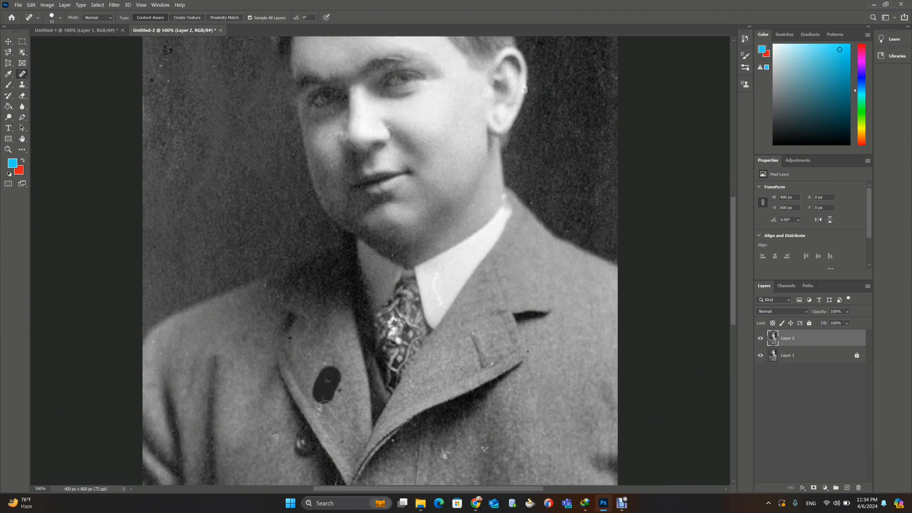
left_click(323, 413)
left_click(340, 393)
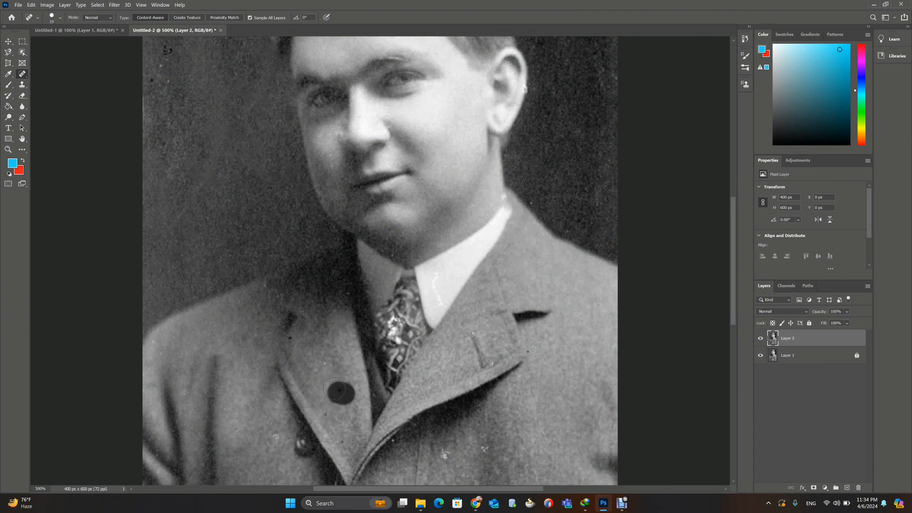
left_click(326, 353)
left_click(291, 339)
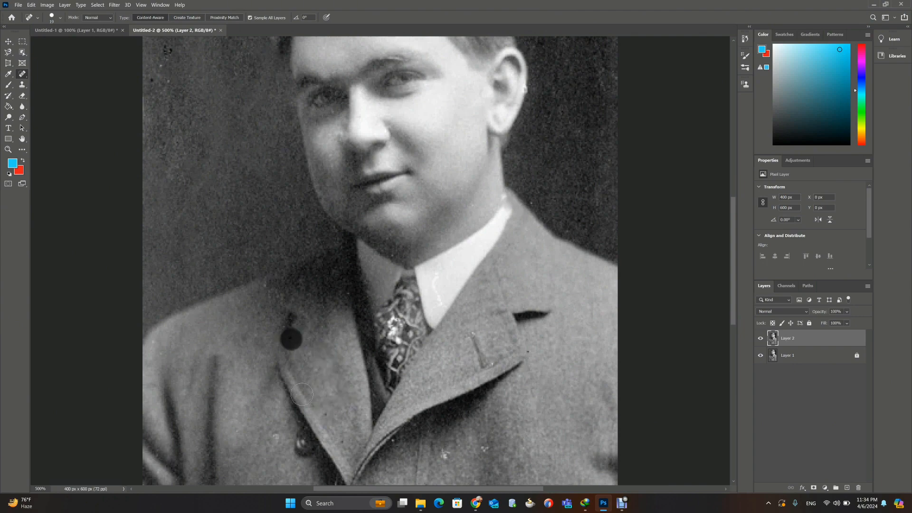
left_click(320, 413)
left_click(346, 447)
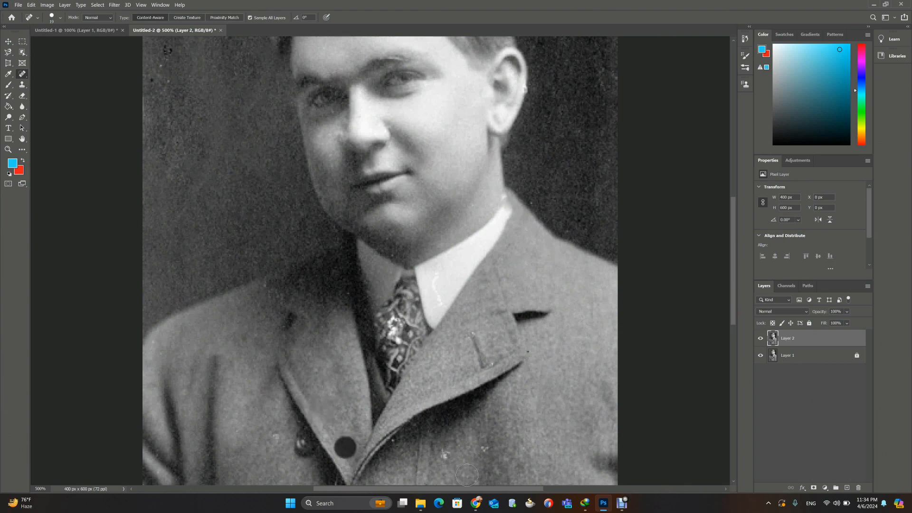
Step: Remove the white specks on the coat front below the large lapel with the Spot Healing Brush
left_click(446, 456)
left_click(486, 452)
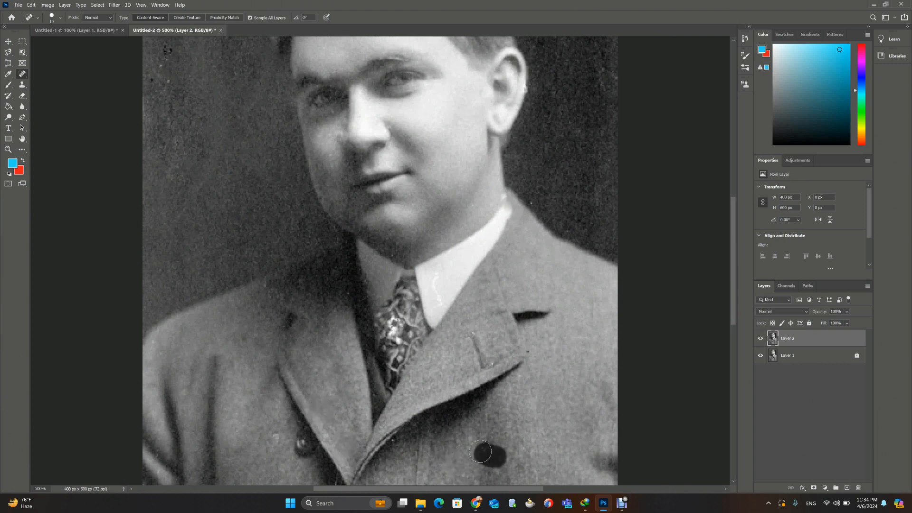
left_click(404, 444)
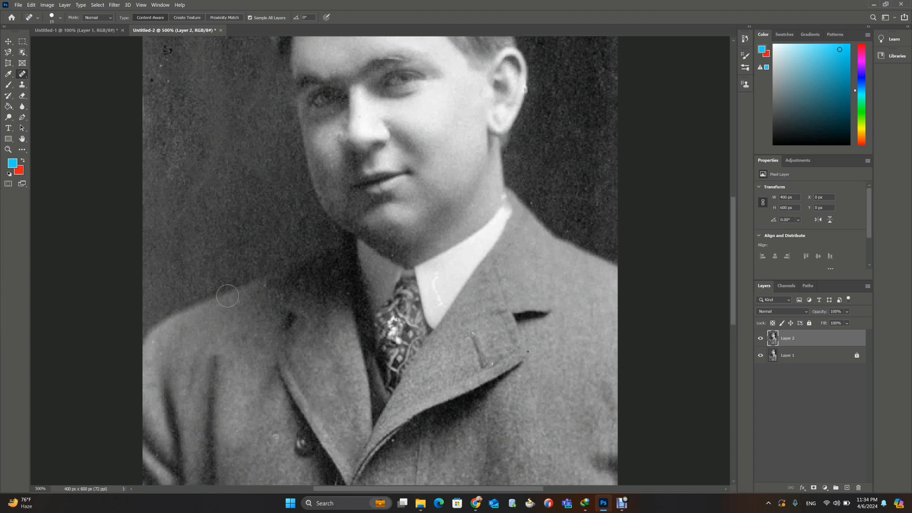
key("ctrl+minus")
key("ctrl+minus")
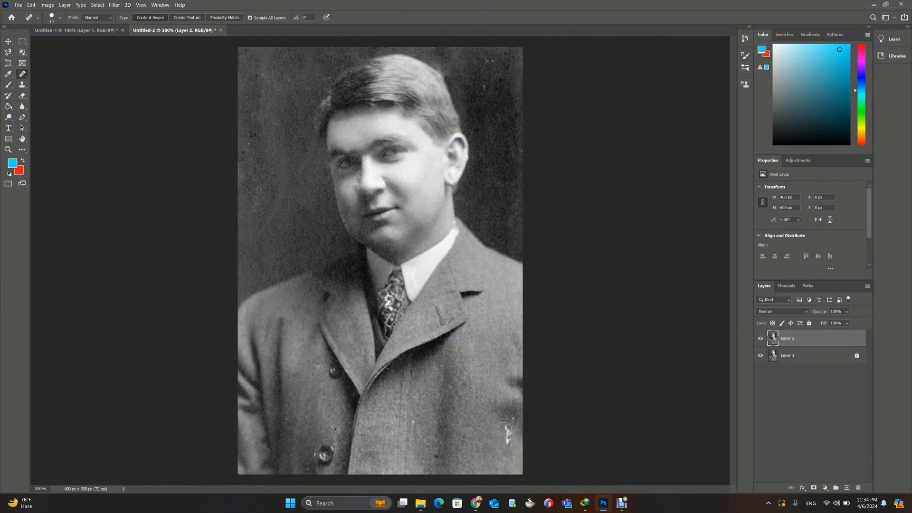
Step: Remove the white scratch near the coat's lower-right edge and the specks across the lower coat and around the bottom button
left_click_drag(506, 428, 508, 445)
left_click(512, 419)
left_click(412, 419)
left_click(383, 433)
left_click(390, 432)
left_click(312, 466)
left_click(313, 457)
left_click(289, 421)
Step: Spot-heal the remaining specks in the background, at the hair's edge and on the cheek
left_click(246, 147)
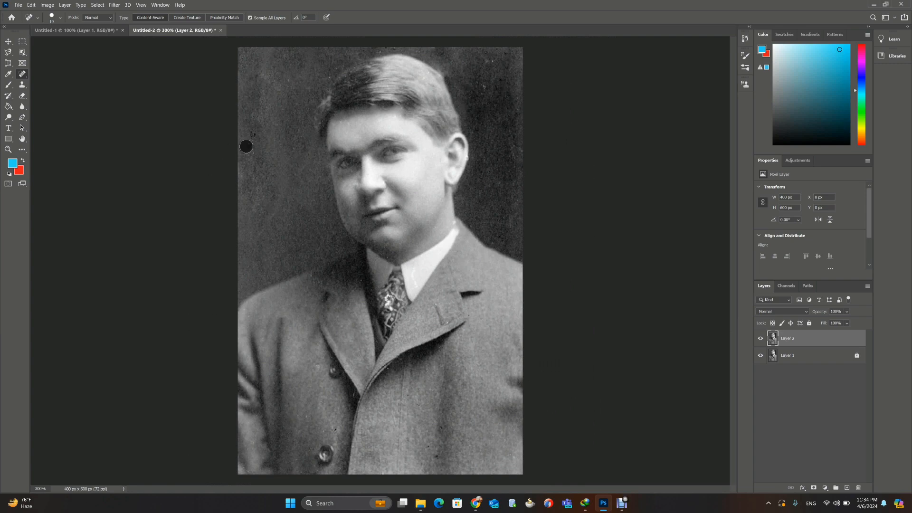
left_click(254, 153)
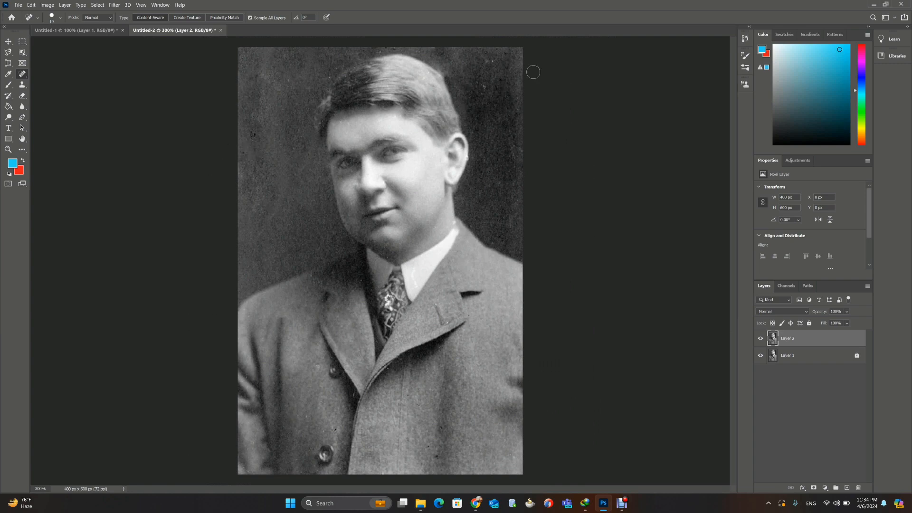
left_click(491, 65)
left_click(330, 77)
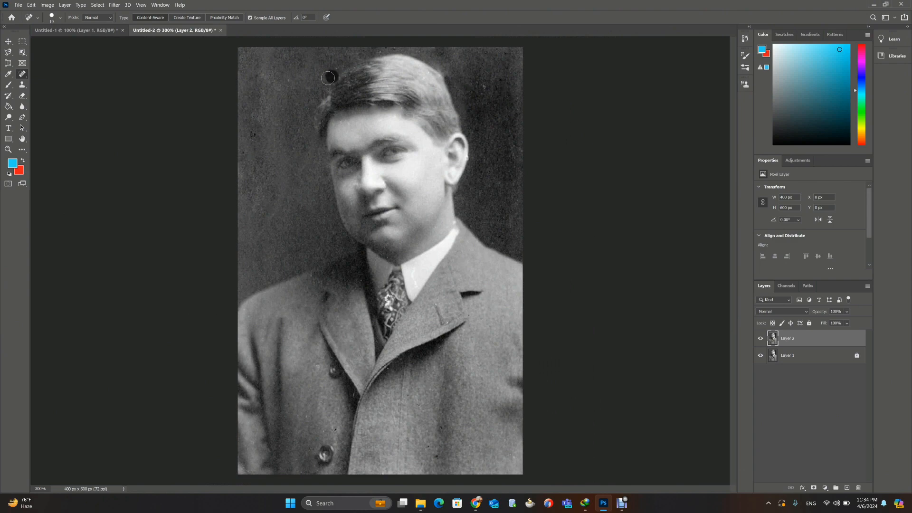
left_click(291, 80)
left_click(351, 188)
Step: Remove the white speck on the ear's outer edge and toggle Layer 2's visibility to compare with the original
key("ctrl+plus")
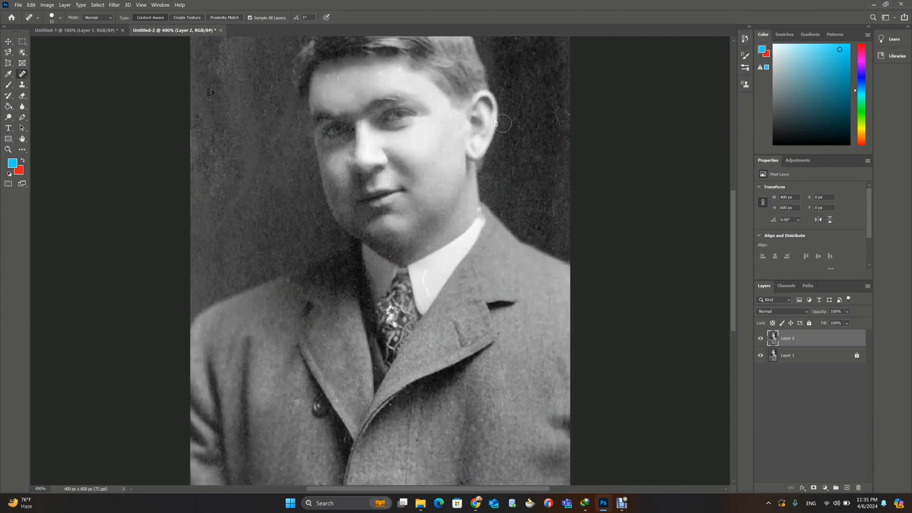
left_click(498, 123)
key("ctrl+minus")
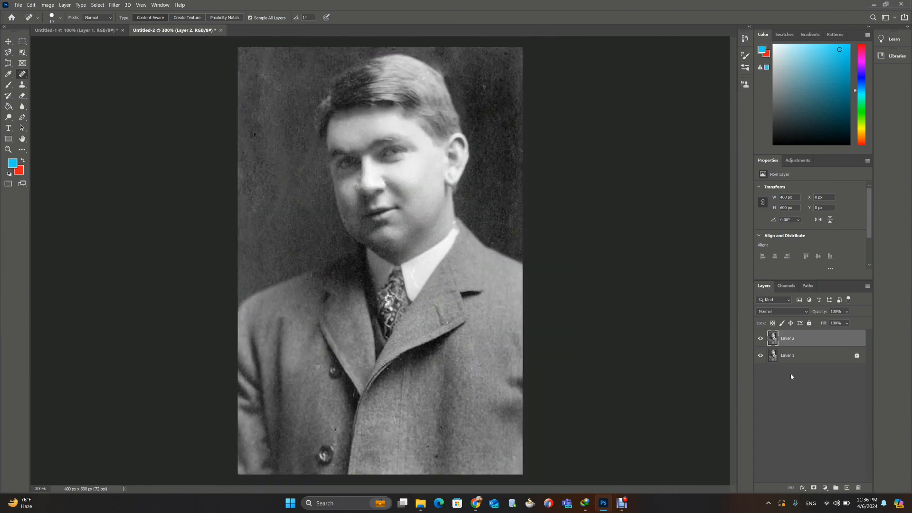
left_click(761, 339)
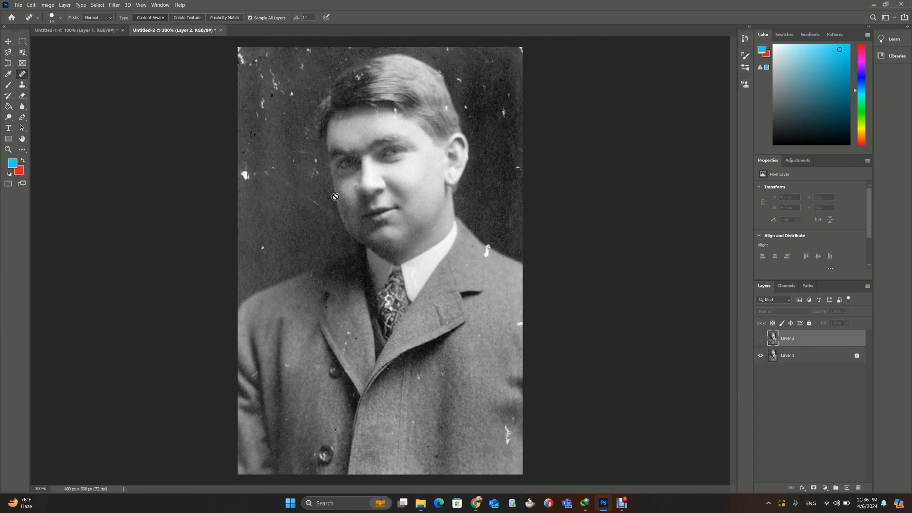
left_click(760, 339)
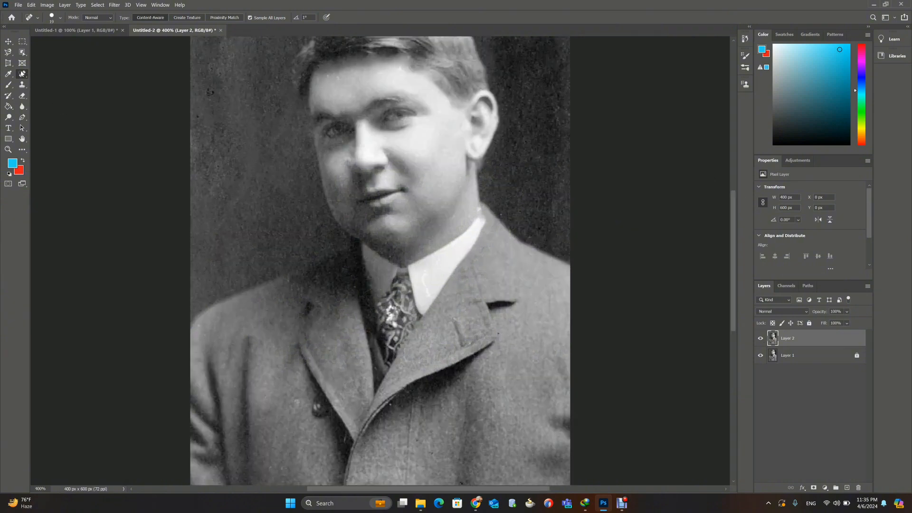
Step: Show the available healing tools
right_click(21, 74)
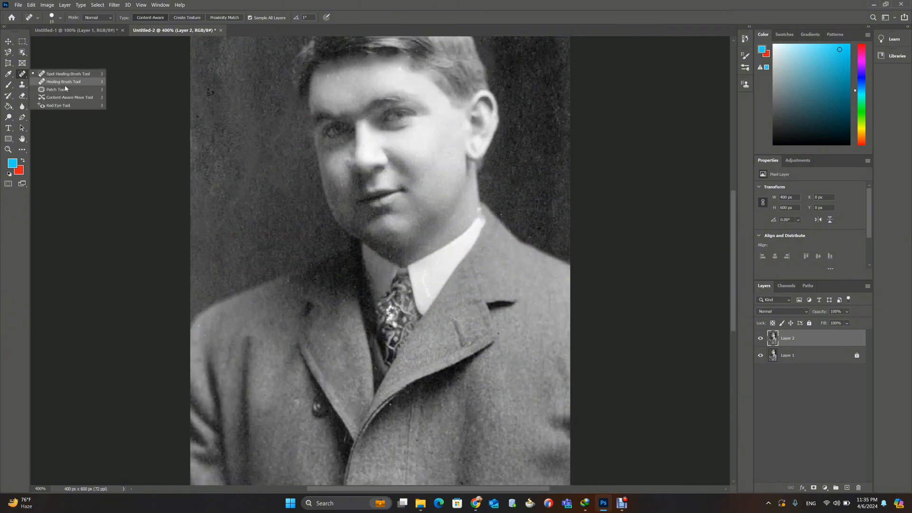